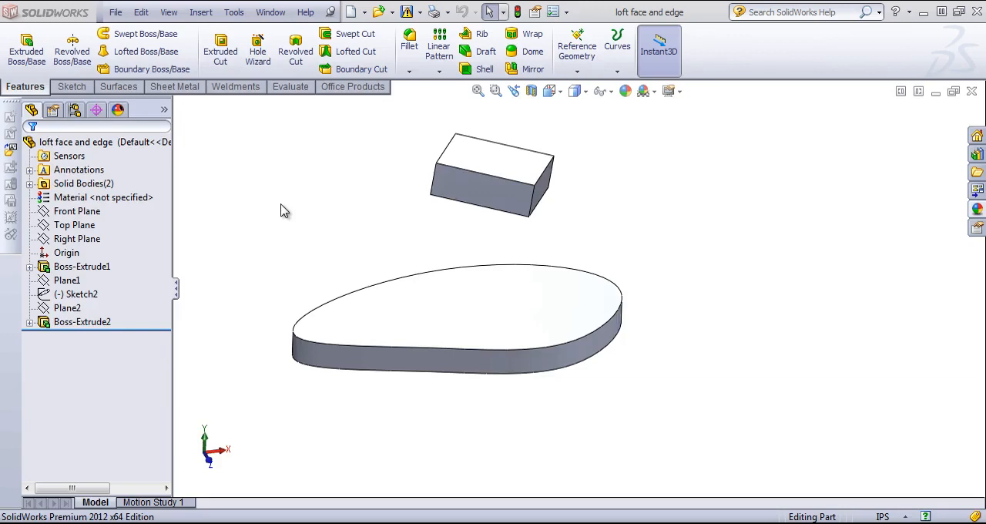
pyautogui.rightClick(62, 322)
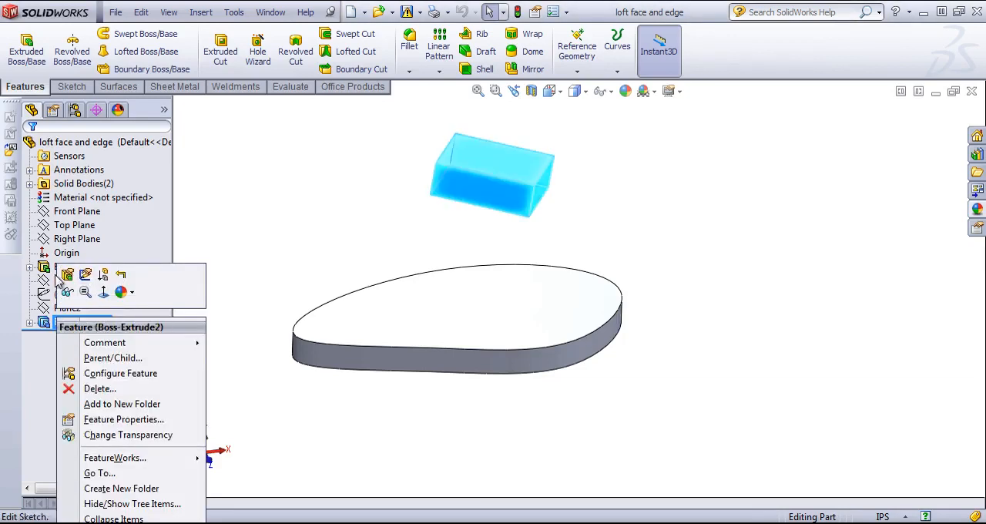
pyautogui.click(243, 230)
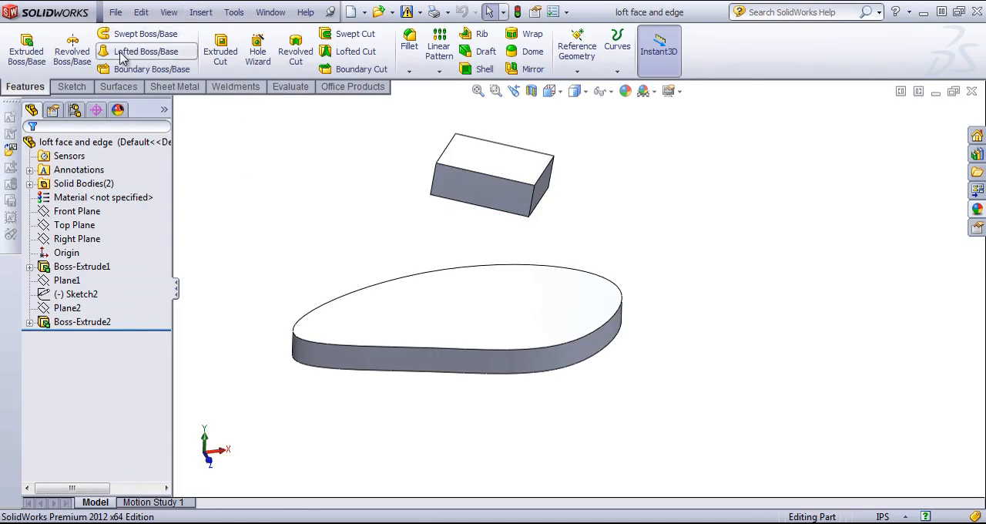
# Start a Lofted Boss/Base between the base plate's top face and the block's underside
pyautogui.click(157, 56)
pyautogui.moveTo(632, 361); pyautogui.dragTo(495, 314, button='middle')
pyautogui.click(464, 309)
pyautogui.moveTo(410, 296); pyautogui.dragTo(429, 309, button='middle')
pyautogui.click(497, 213)
# Replace the plate's top face in the loft profiles with its upper rim edge
pyautogui.click(99, 191)
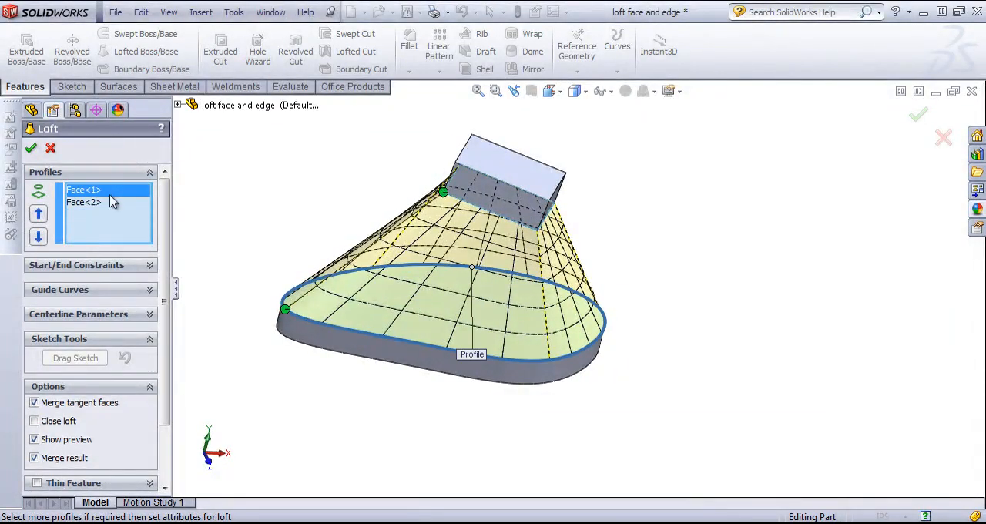
pyautogui.press('Delete')
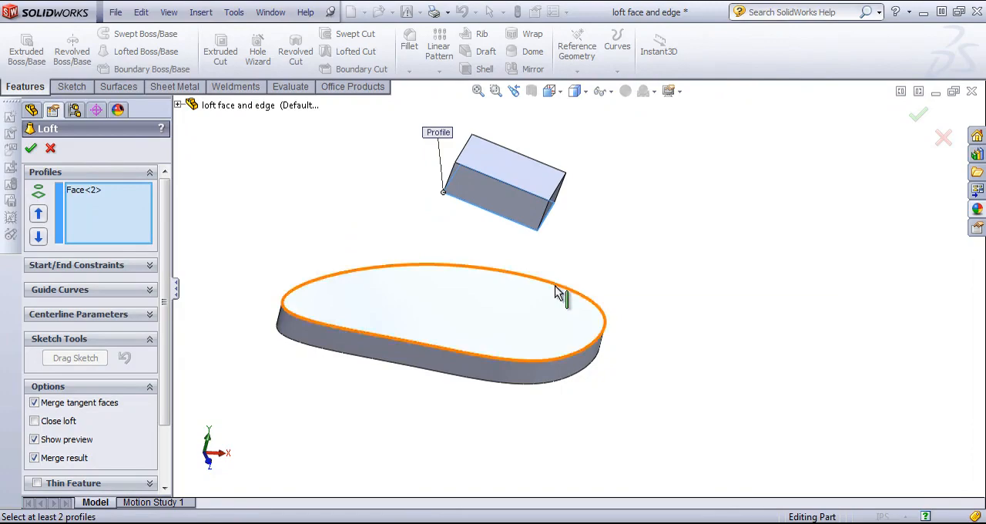
pyautogui.click(487, 269)
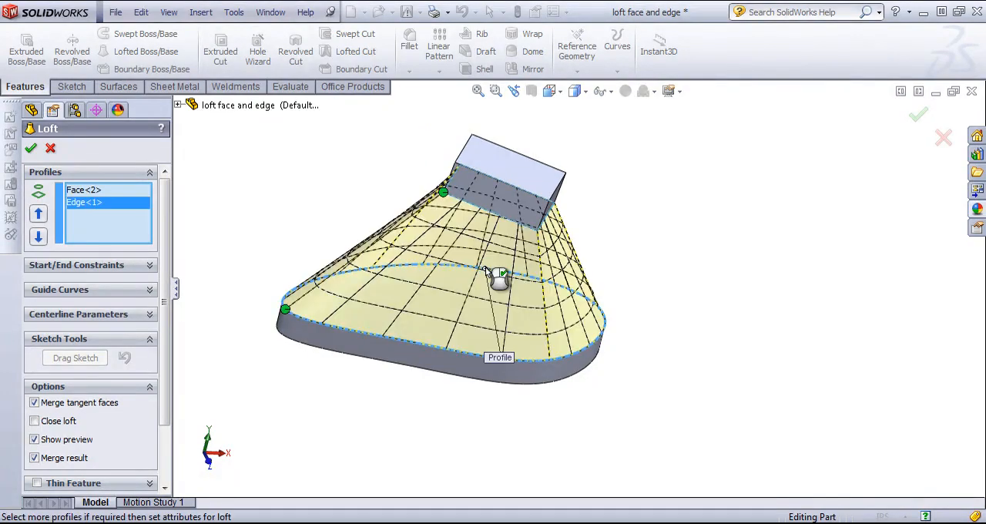
pyautogui.moveTo(486, 269); pyautogui.dragTo(493, 308, button='middle')
# Remove both profiles from the loft's profile selection
pyautogui.click(83, 190)
pyautogui.press('Delete')
pyautogui.press('Delete')
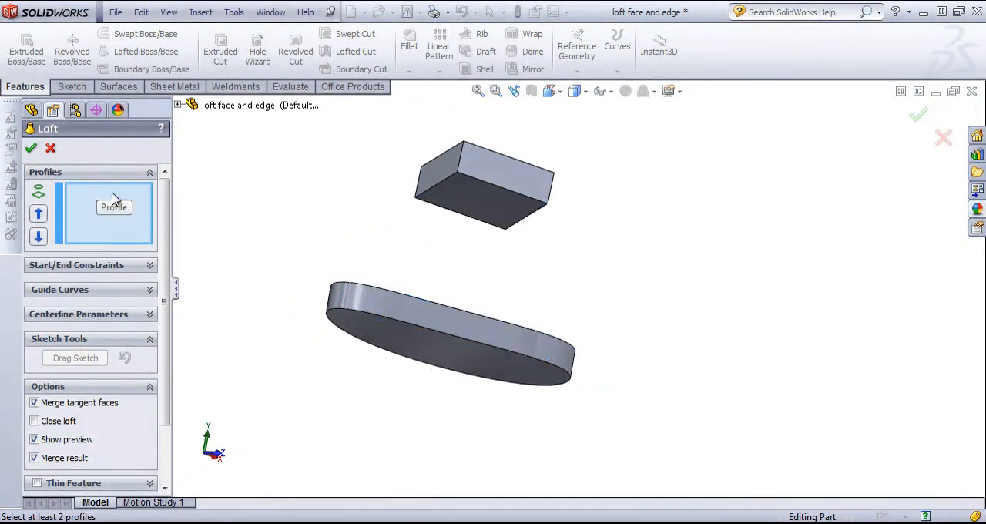
# Select the plate's top face as the first loft profile, trying and deselecting the block's long side face as the second
pyautogui.moveTo(663, 285); pyautogui.dragTo(594, 326, button='middle')
pyautogui.click(488, 336)
pyautogui.click(519, 190)
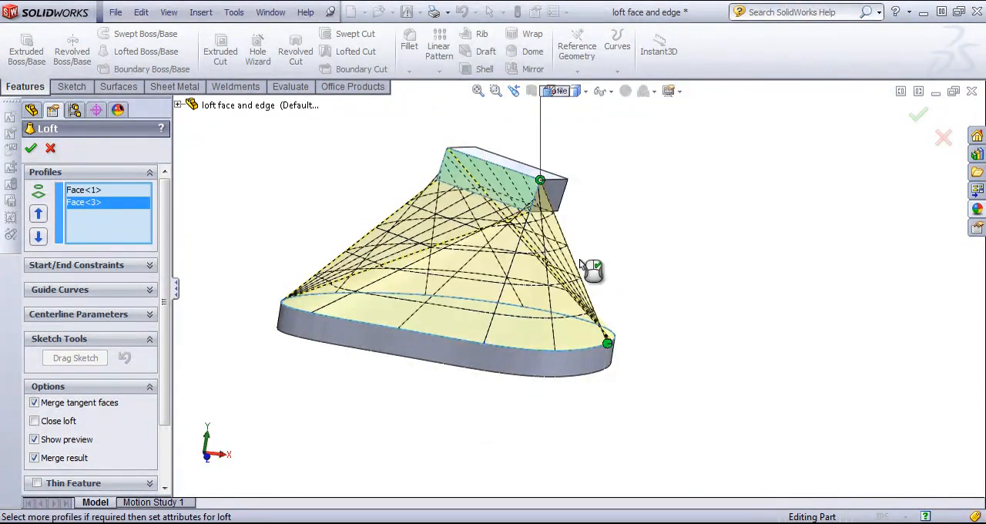
pyautogui.moveTo(590, 268); pyautogui.dragTo(577, 285, button='middle')
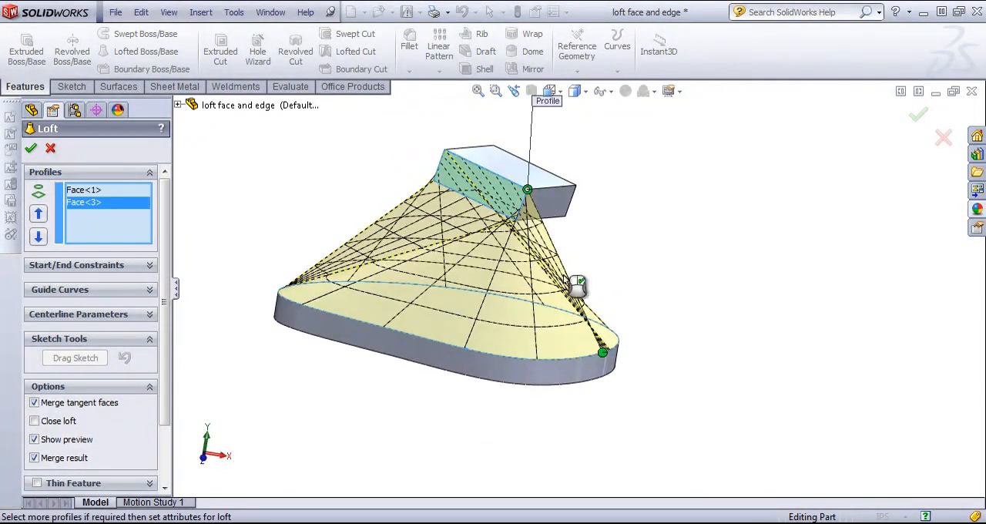
pyautogui.click(505, 198)
pyautogui.click(441, 301)
pyautogui.click(441, 304)
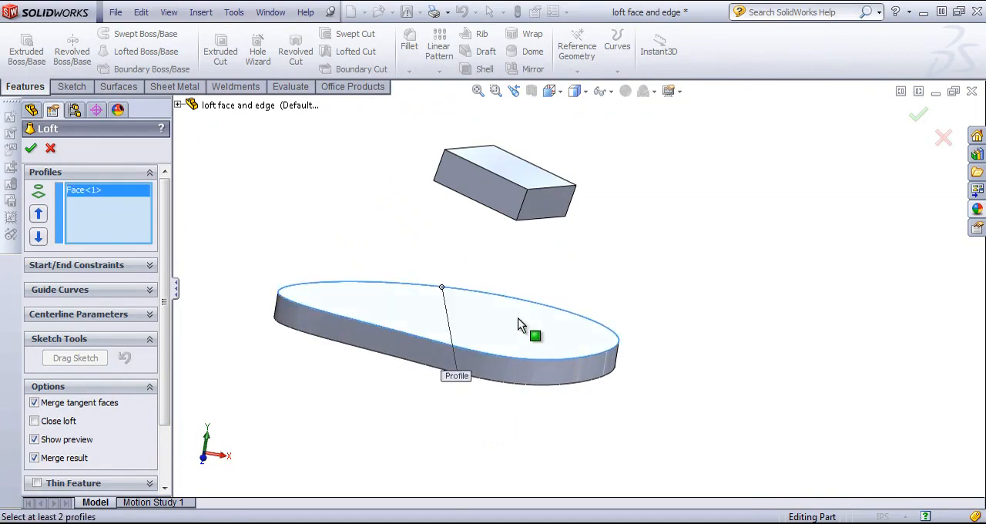
# Add the block's underside as the second loft profile
pyautogui.moveTo(584, 311); pyautogui.dragTo(599, 297, button='middle')
pyautogui.click(506, 174)
pyautogui.click(511, 174)
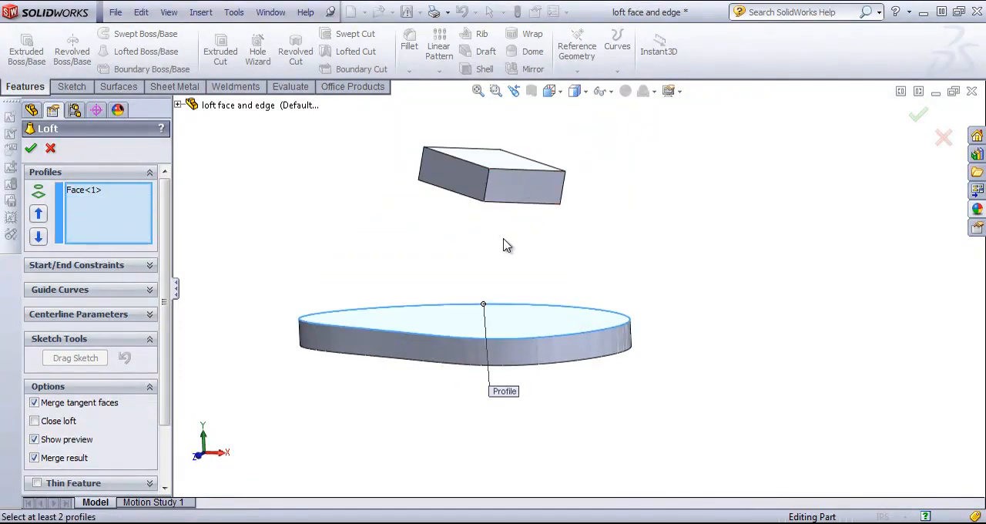
pyautogui.moveTo(507, 242); pyautogui.dragTo(529, 229, button='middle')
pyautogui.click(517, 189)
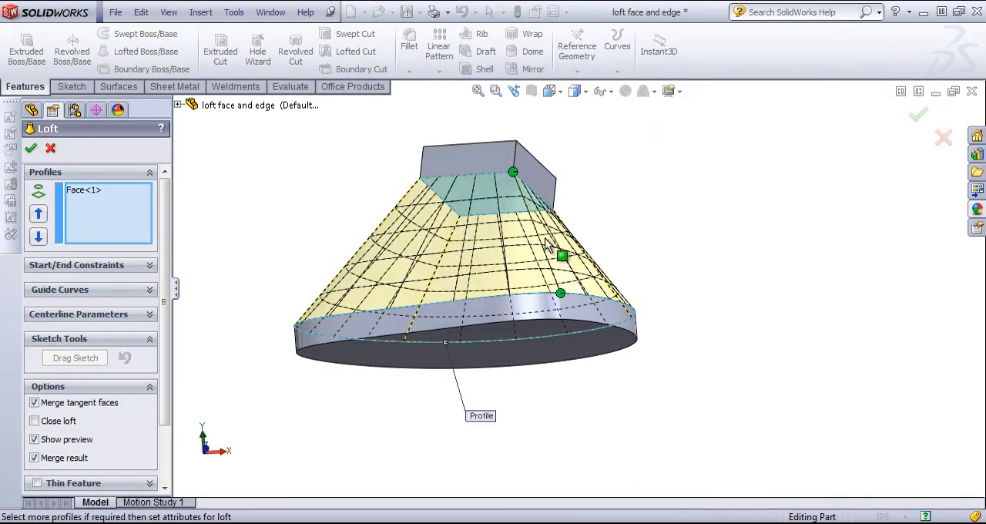
pyautogui.moveTo(370, 242); pyautogui.dragTo(368, 346, button='middle')
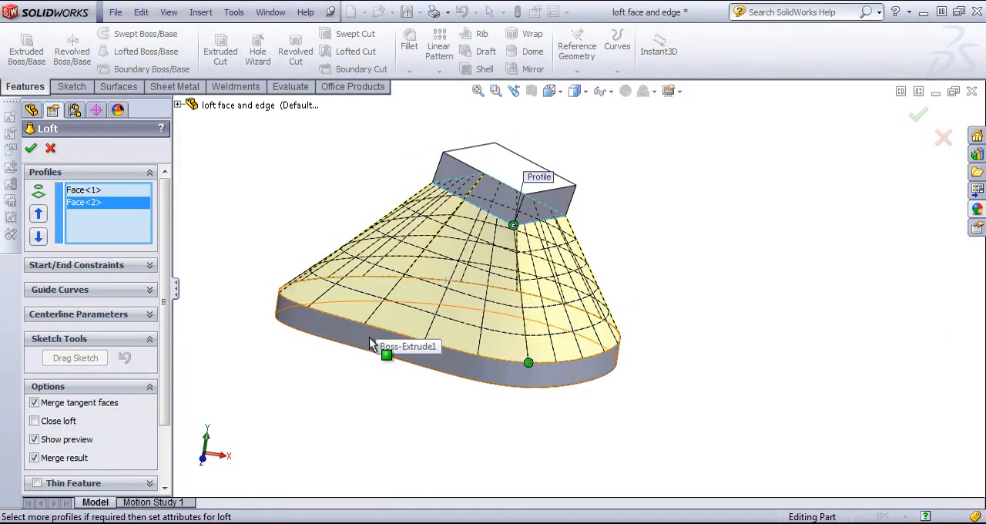
# Set the loft's start constraint to Direction Vector
pyautogui.click(150, 267)
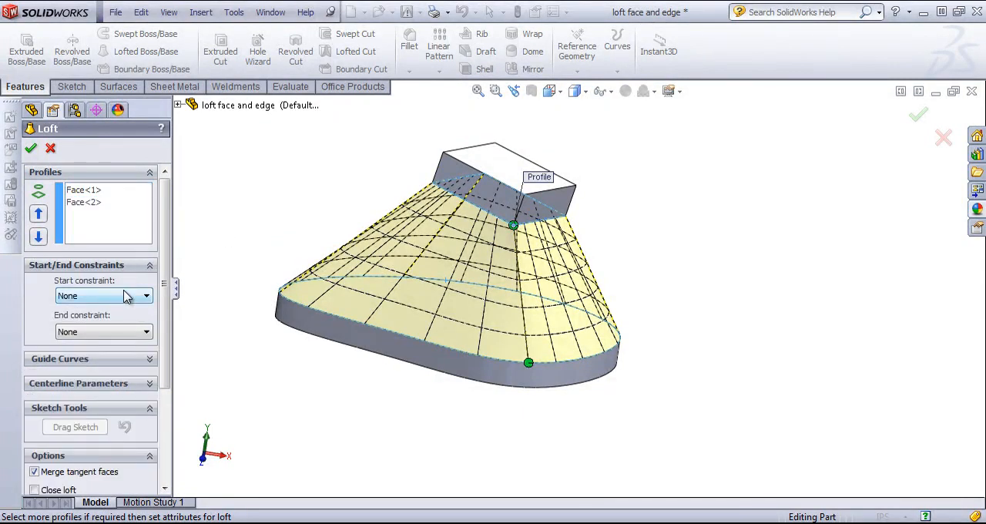
pyautogui.click(127, 296)
pyautogui.click(128, 296)
pyautogui.moveTo(401, 271)
pyautogui.mouseDown(button='middle')
pyautogui.moveTo(406, 231)
pyautogui.moveTo(463, 233)
pyautogui.moveTo(413, 267)
pyautogui.mouseUp(button='middle')
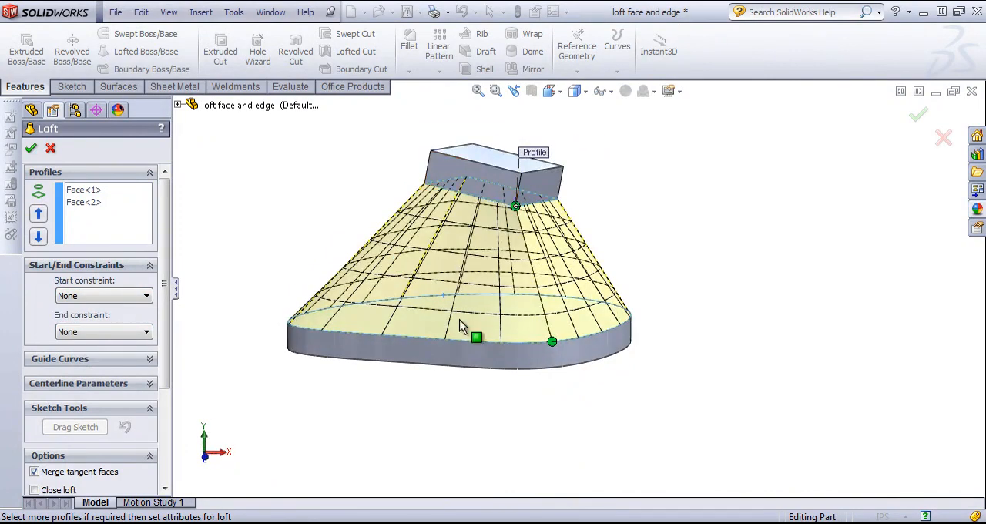
pyautogui.click(121, 299)
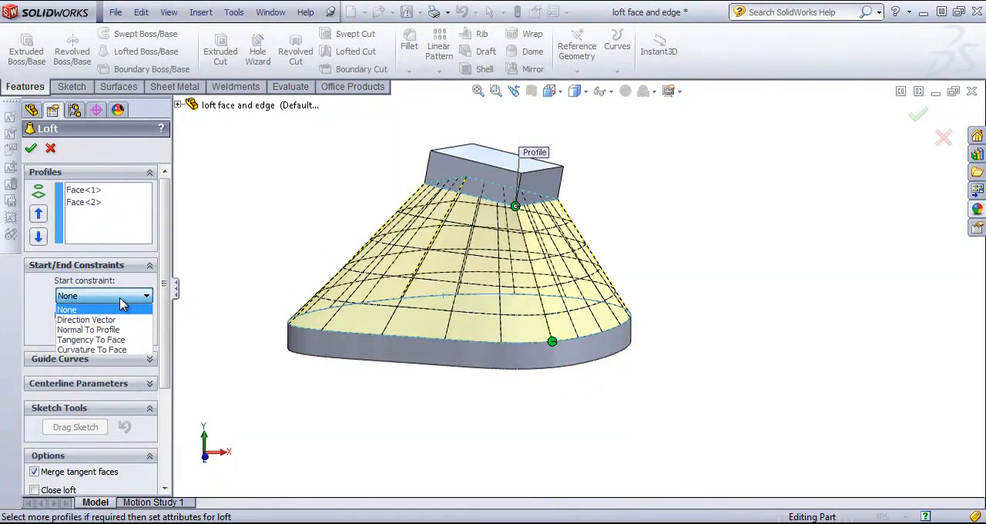
pyautogui.click(100, 319)
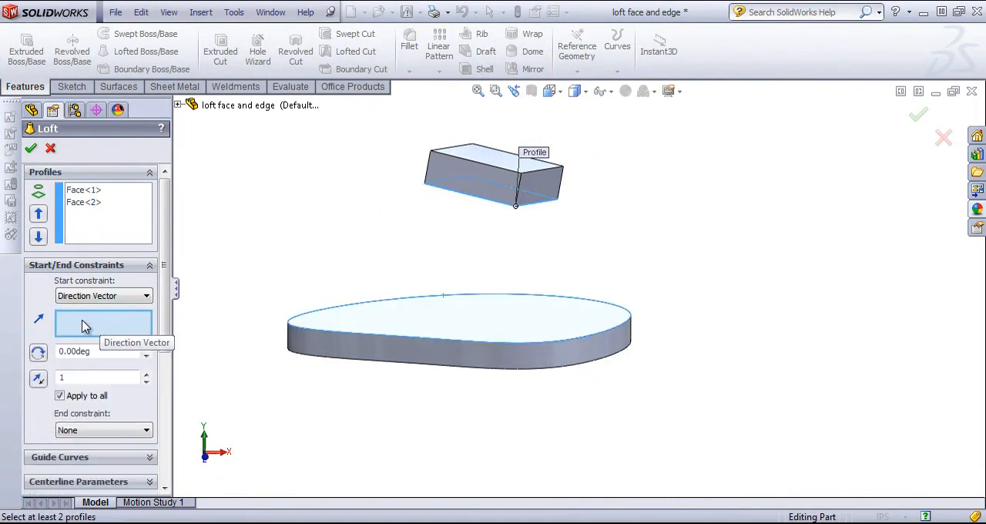
# Highlight each profile to identify the start and end faces, and return the start constraint to None
pyautogui.click(85, 193)
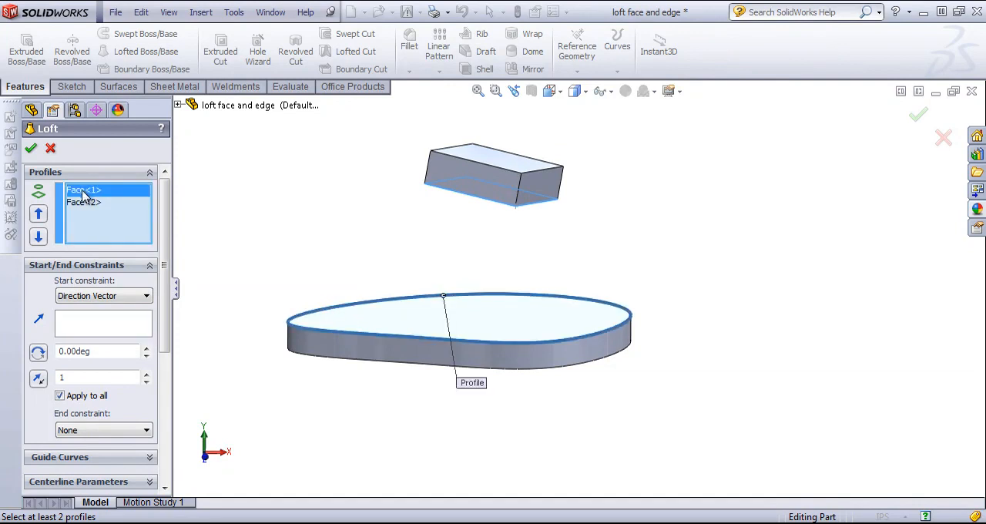
pyautogui.click(84, 202)
pyautogui.click(103, 296)
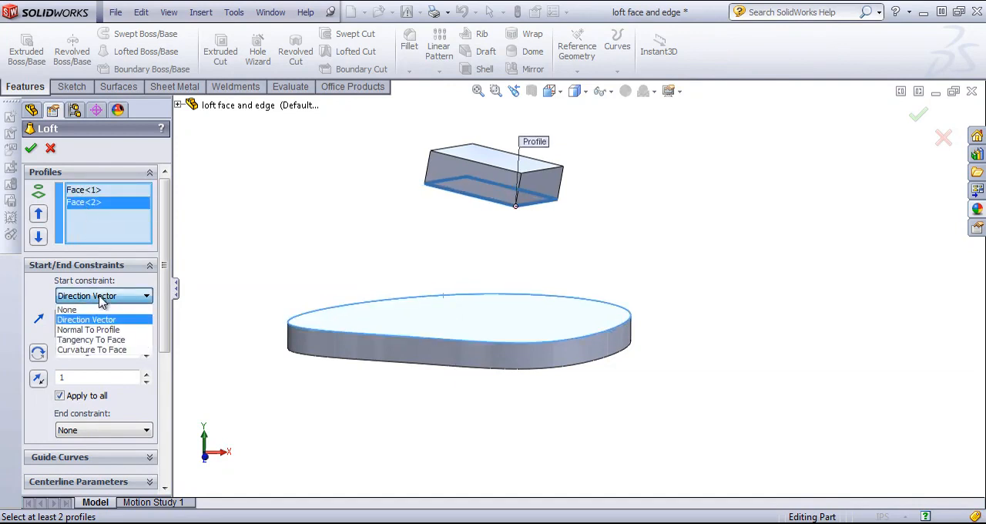
pyautogui.click(87, 310)
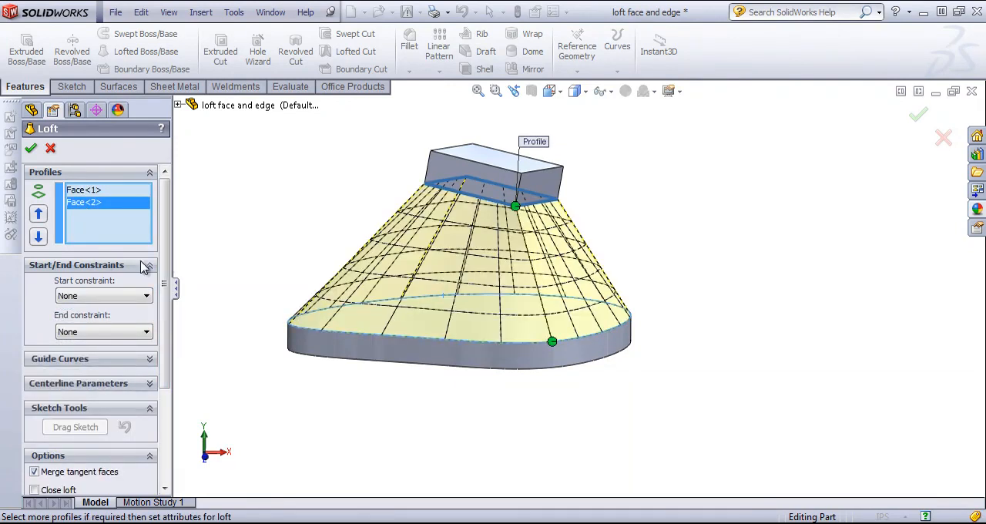
pyautogui.click(76, 192)
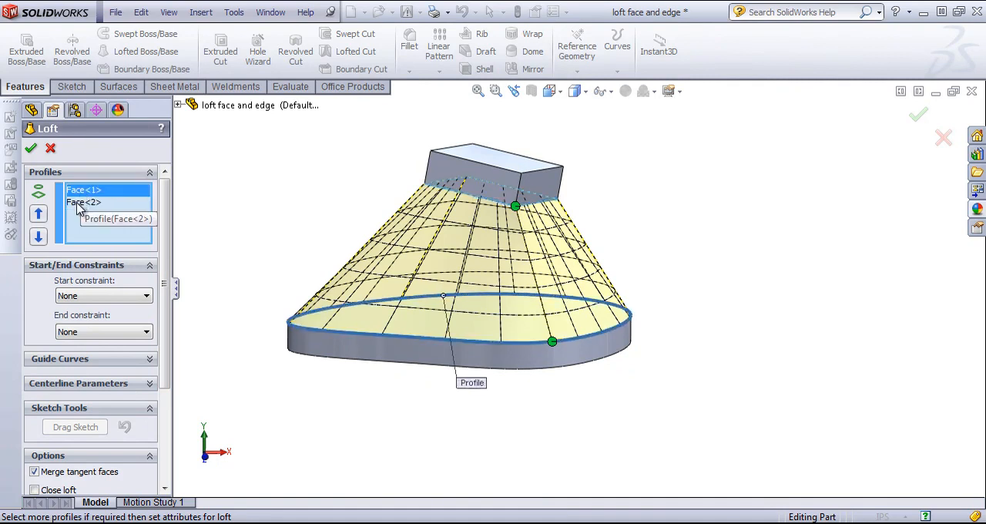
pyautogui.click(79, 203)
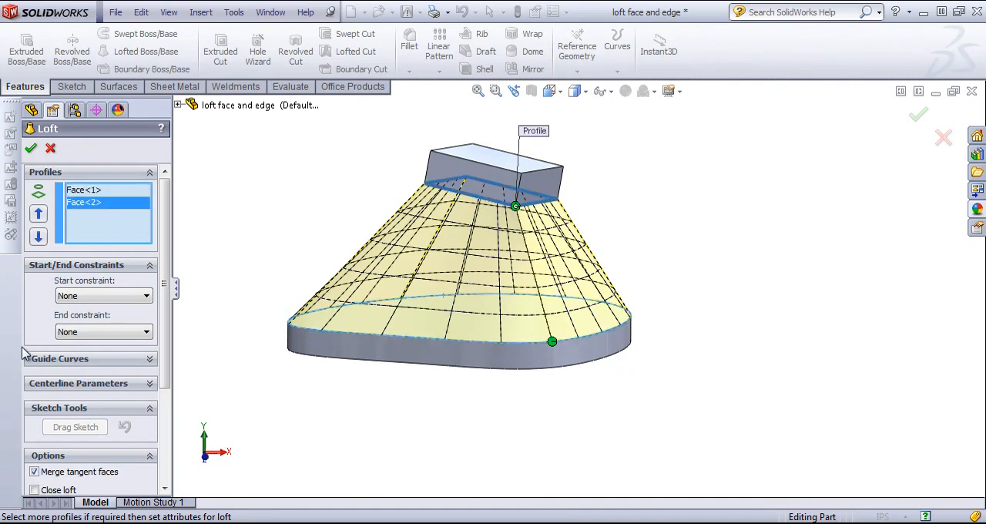
# Set the end constraint to Direction Vector along the block's near vertical edge
pyautogui.click(104, 339)
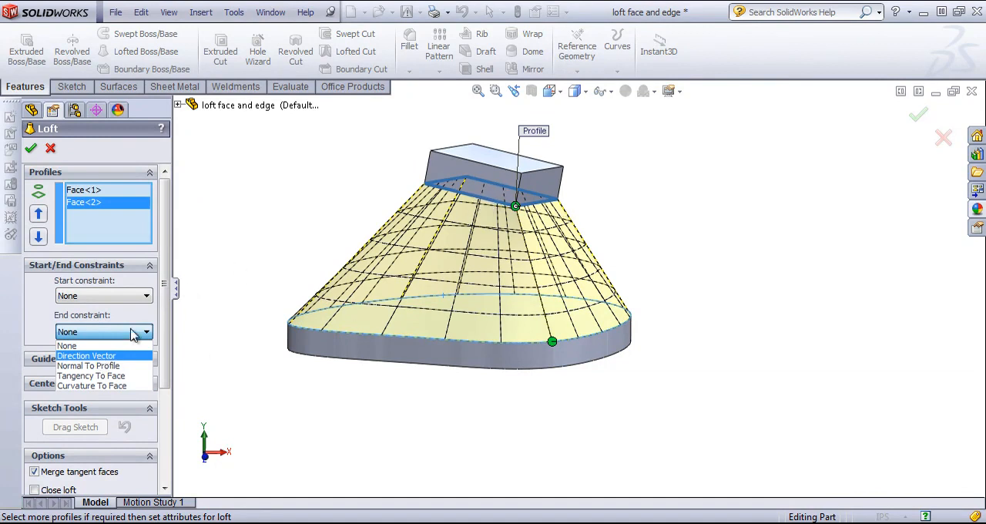
pyautogui.click(86, 355)
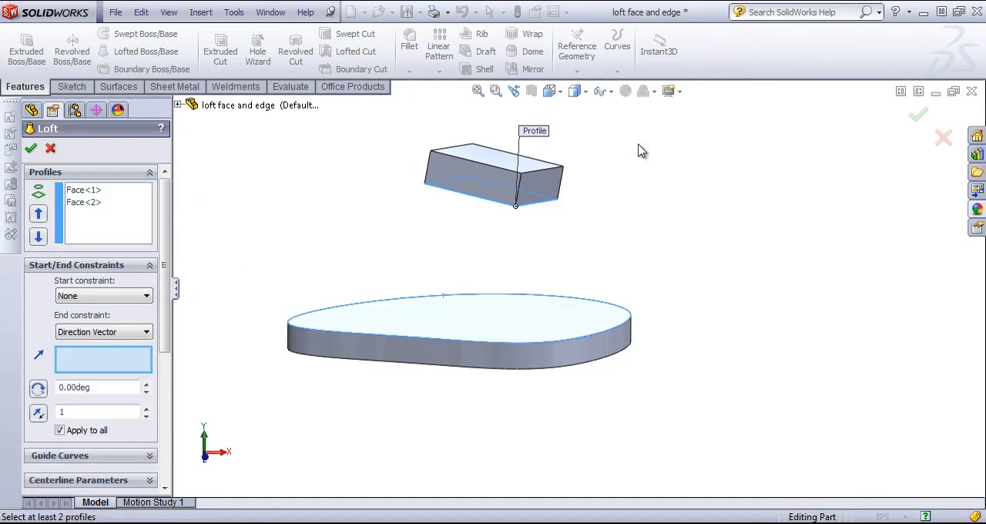
pyautogui.click(518, 192)
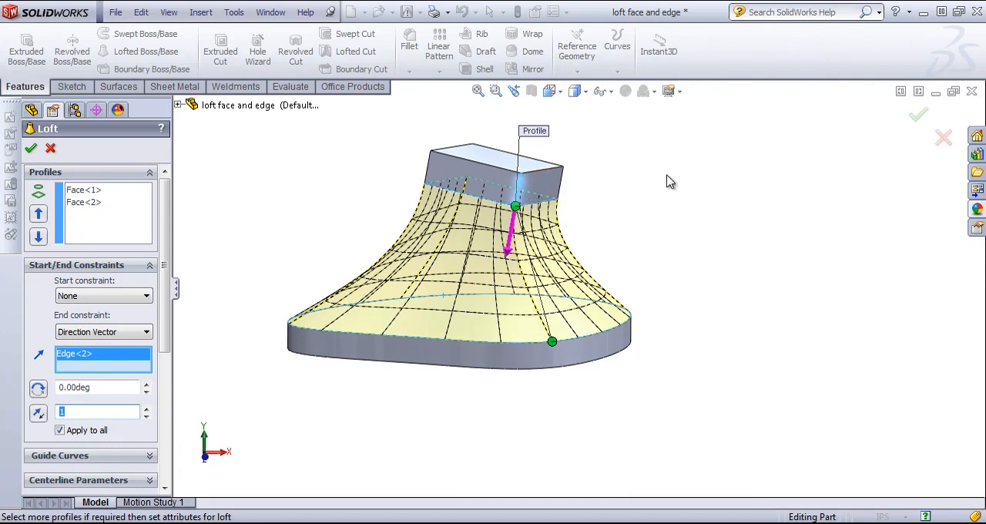
# Try the block's short upper edge as the end direction vector, and switch back to the near vertical edge
pyautogui.click(519, 185)
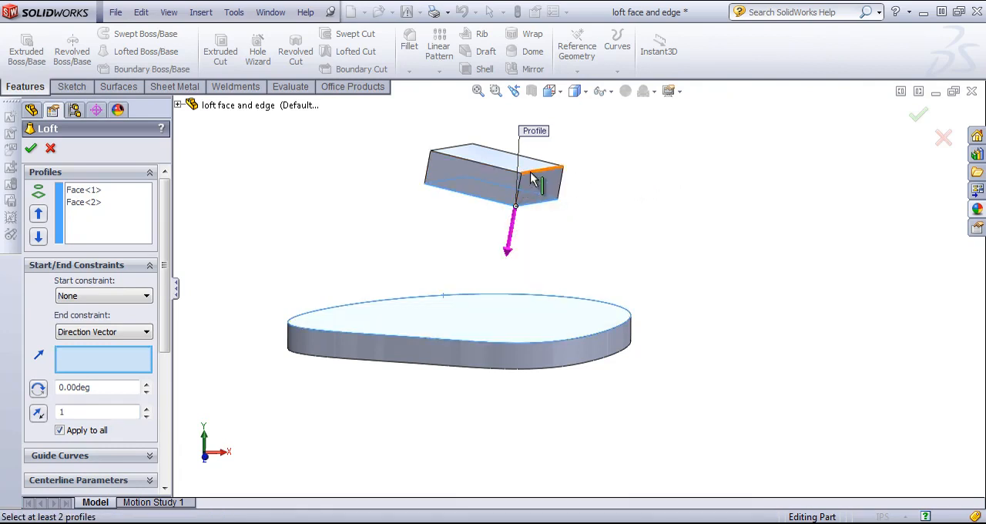
pyautogui.click(530, 172)
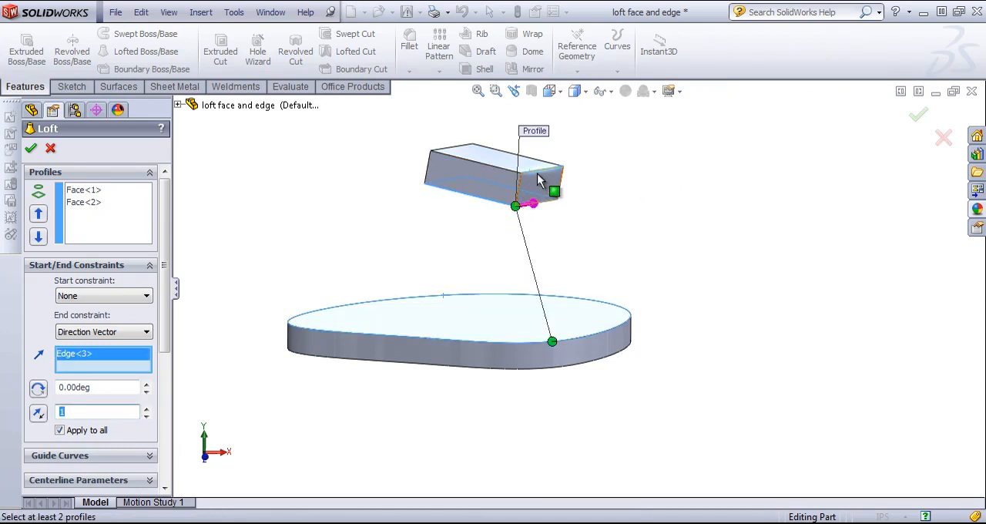
pyautogui.click(538, 182)
pyautogui.click(522, 190)
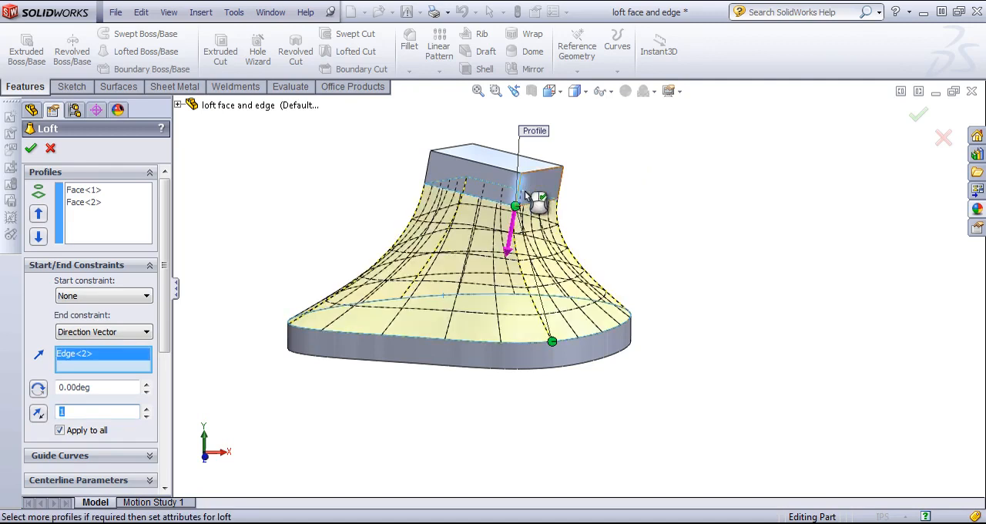
pyautogui.click(93, 336)
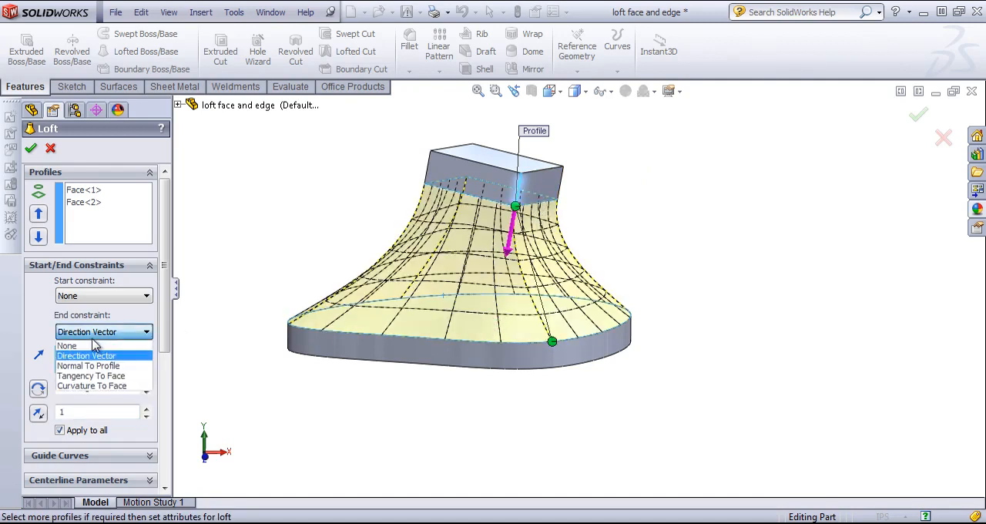
pyautogui.click(8, 317)
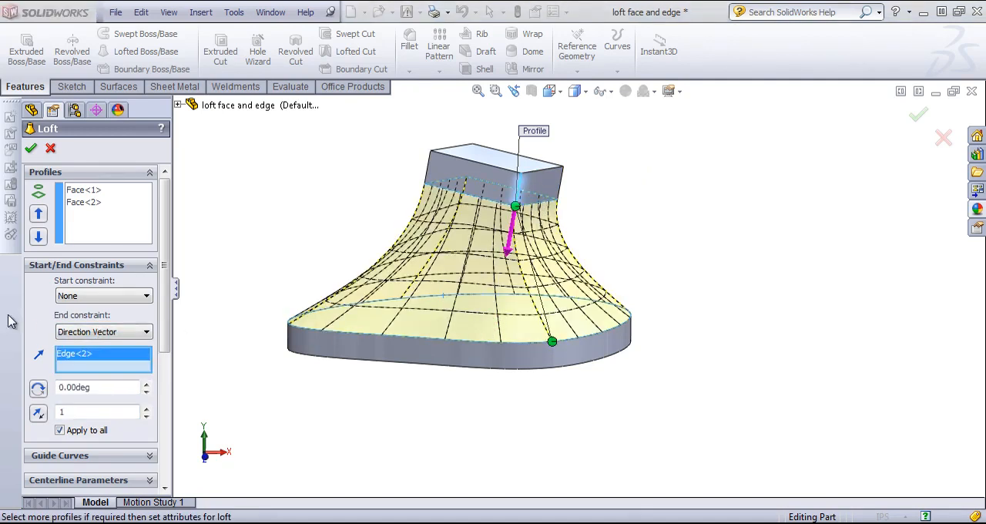
# Swap the end direction vector to the block's short upper edge again, and clear that edge
pyautogui.click(522, 190)
pyautogui.click(523, 185)
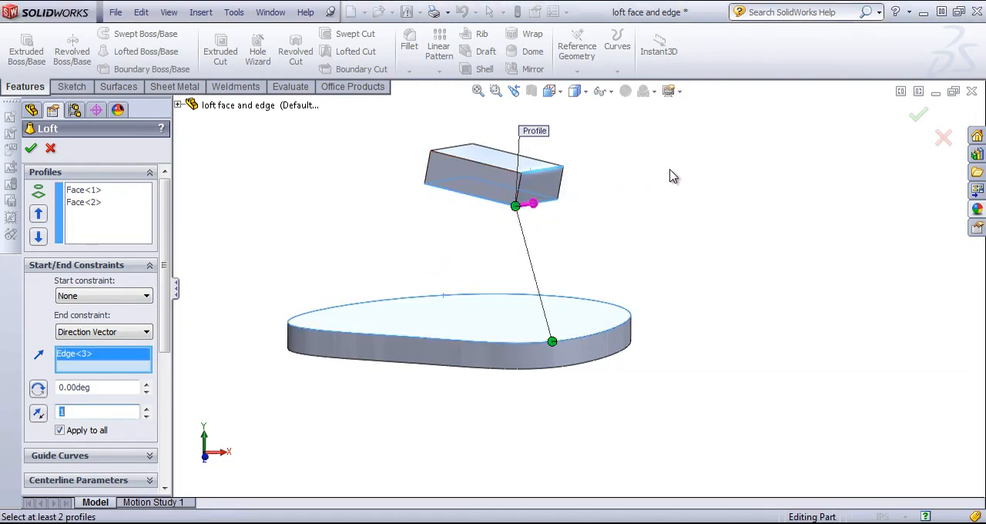
pyautogui.moveTo(671, 177)
pyautogui.mouseDown(button='middle')
pyautogui.moveTo(619, 177)
pyautogui.moveTo(658, 177)
pyautogui.mouseUp(button='middle')
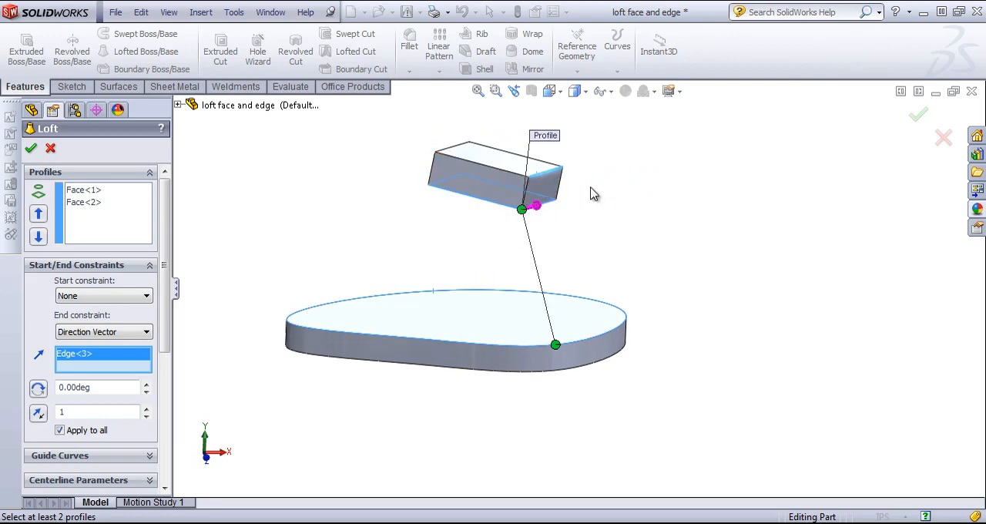
pyautogui.click(542, 181)
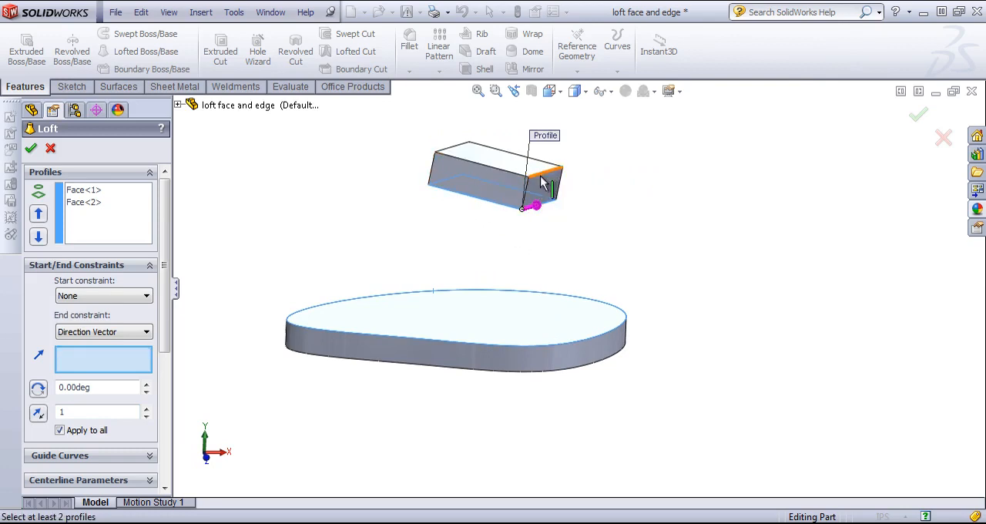
# Set the end constraint to Normal To Profile, with its tangent length tried at 1.98 and set back to 1
pyautogui.click(108, 332)
pyautogui.click(108, 363)
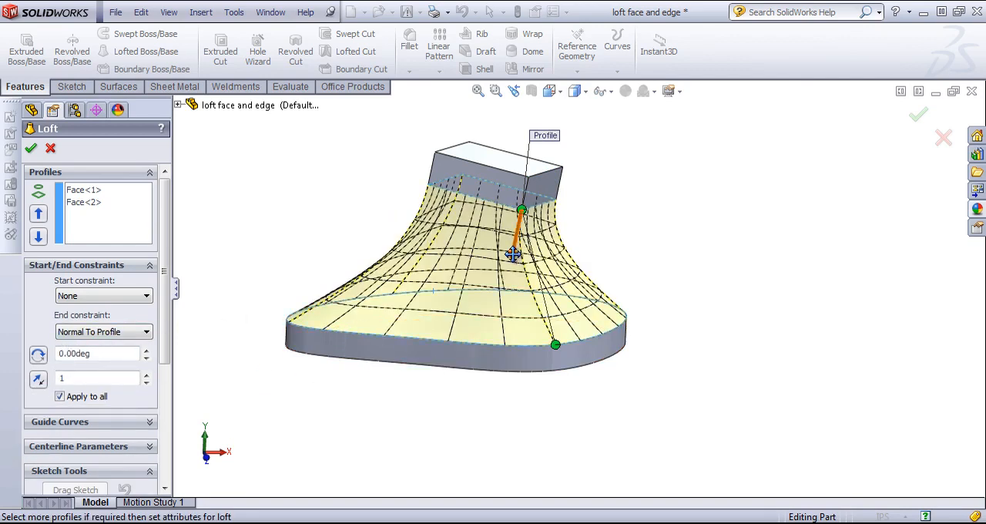
pyautogui.moveTo(513, 254); pyautogui.dragTo(508, 273)
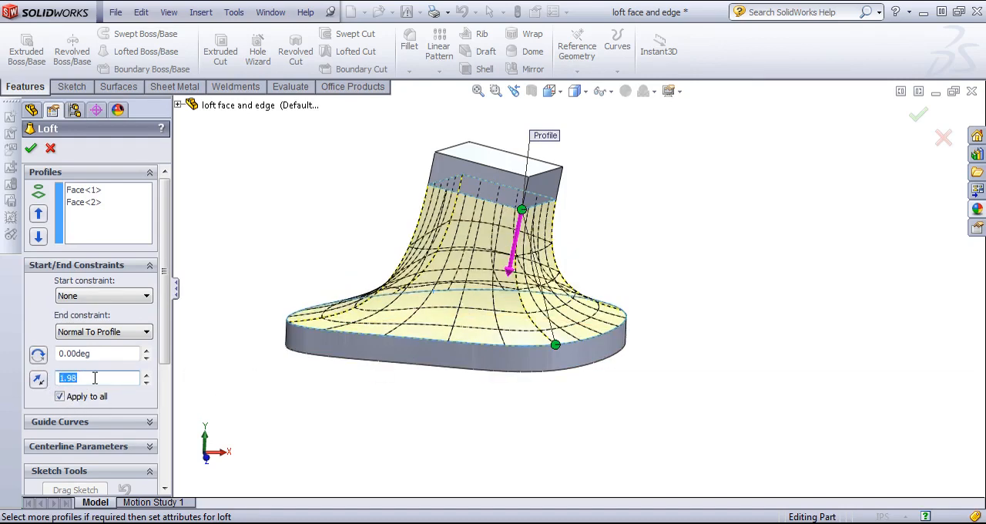
pyautogui.write('1')
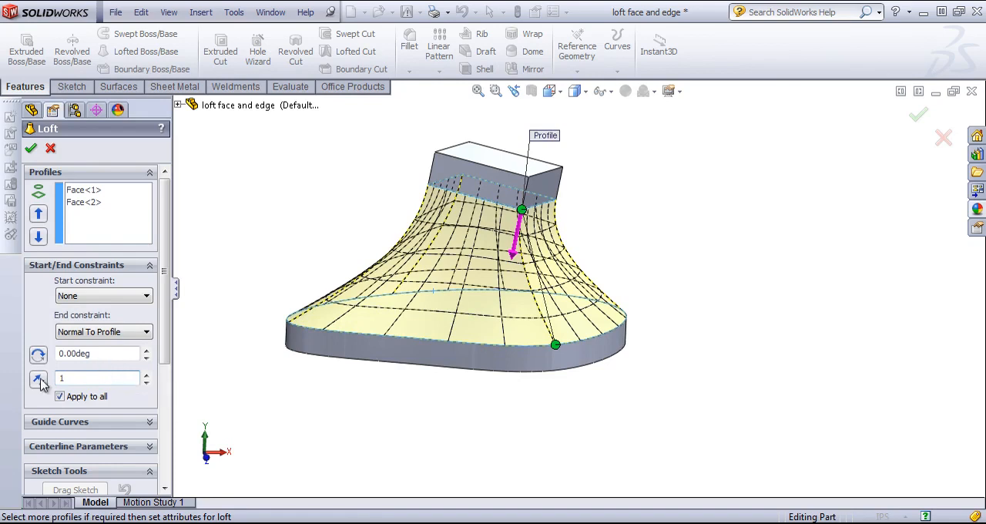
pyautogui.write('.')
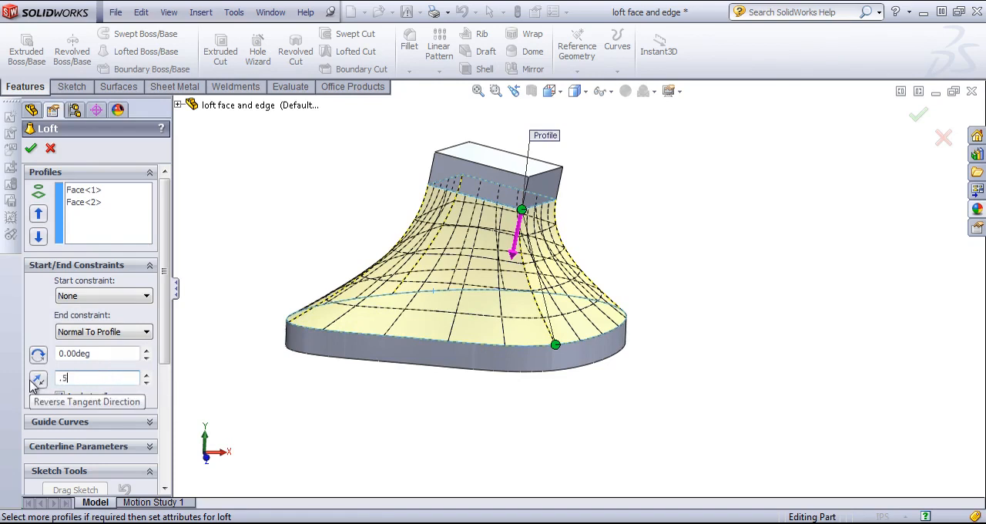
pyautogui.write('5')
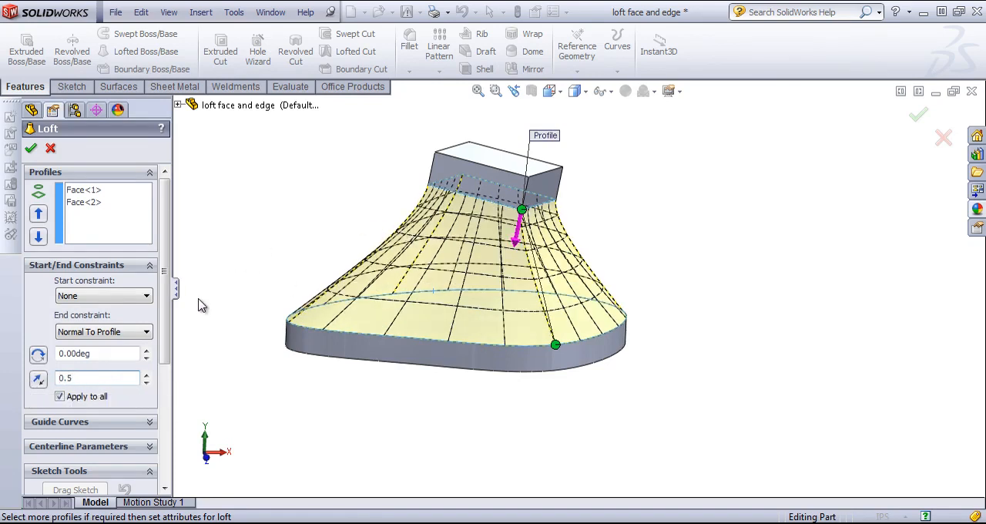
# Set the end constraint's tangent length to 0.5 and its draft angle to 13 degrees
pyautogui.click(145, 351)
pyautogui.click(146, 351)
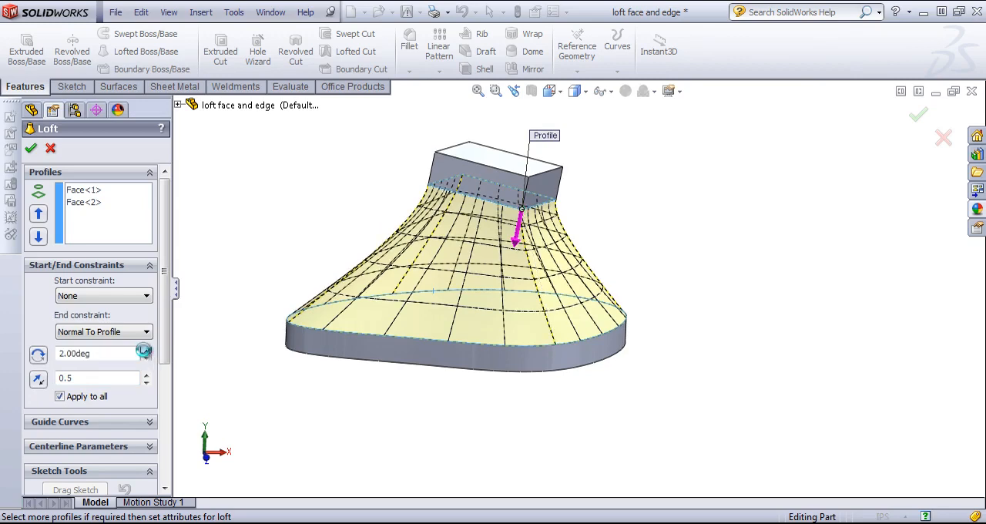
pyautogui.click(145, 351)
pyautogui.click(146, 351)
pyautogui.click(144, 351)
pyautogui.click(145, 351)
pyautogui.click(144, 351)
pyautogui.click(144, 351)
pyautogui.click(146, 351)
pyautogui.click(146, 351)
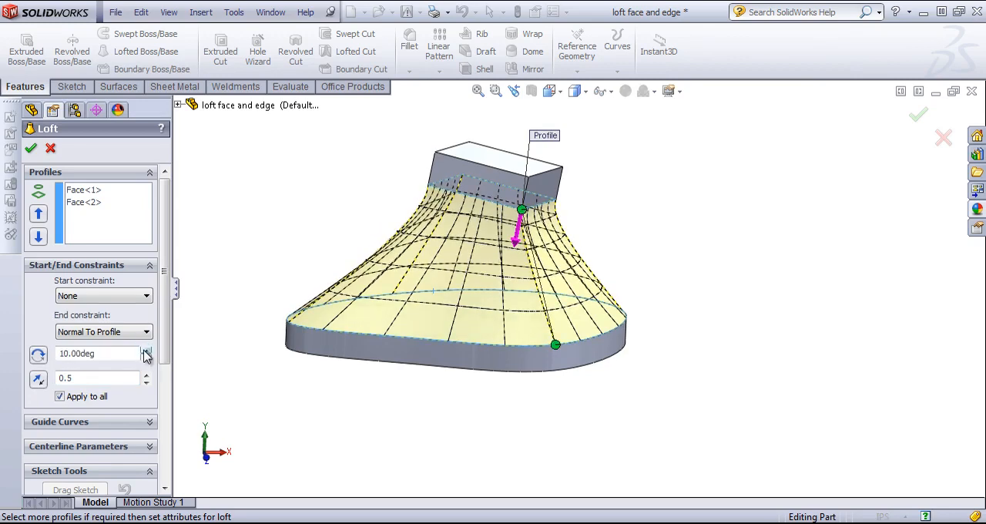
pyautogui.click(145, 351)
pyautogui.click(145, 351)
pyautogui.click(145, 351)
# Examine the loft preview's transition beneath the block from several sides and at close range
pyautogui.moveTo(659, 217); pyautogui.dragTo(661, 187, button='middle')
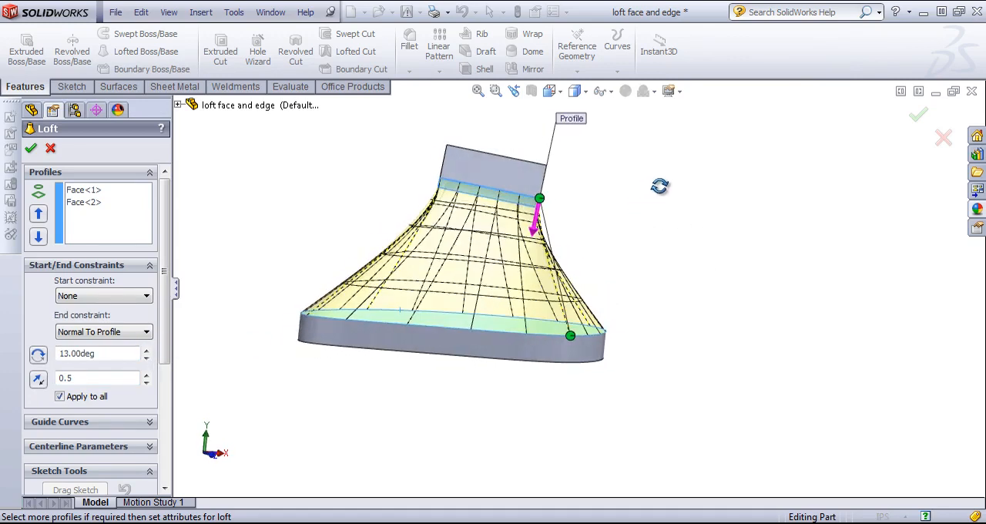
pyautogui.scroll(-3, 525, 194)
pyautogui.scroll(-3, 521, 202)
pyautogui.moveTo(620, 230); pyautogui.dragTo(556, 245, button='middle')
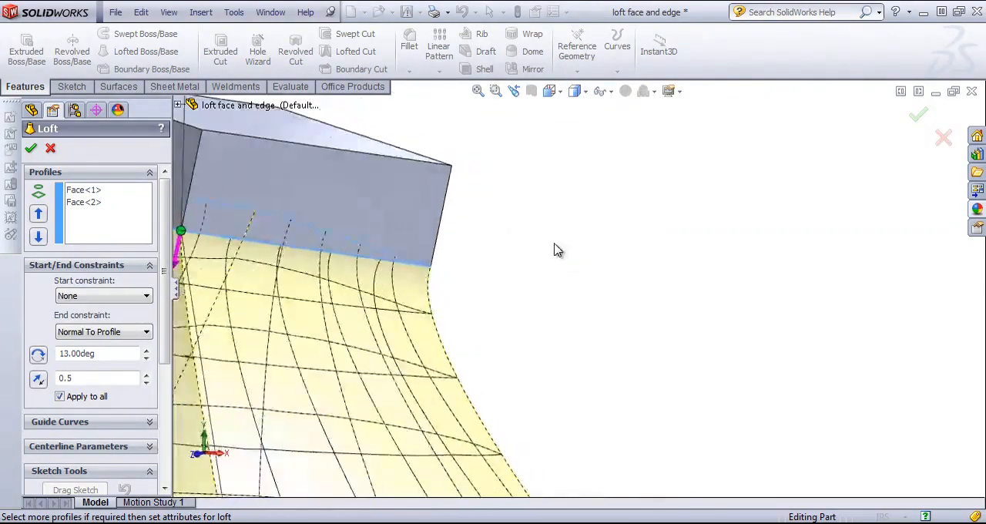
pyautogui.scroll(3, 556, 244)
pyautogui.moveTo(458, 286); pyautogui.dragTo(524, 271, button='middle')
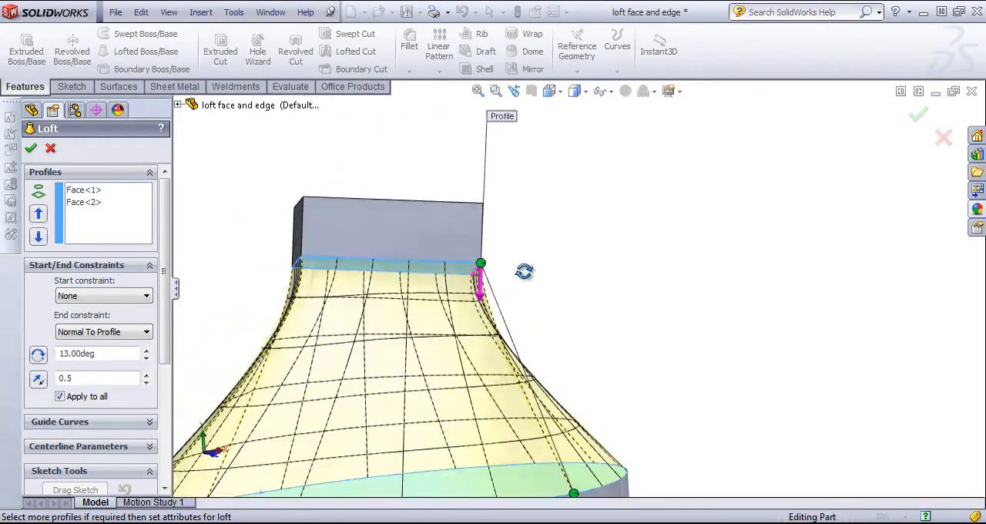
pyautogui.scroll(2, 394, 336)
pyautogui.moveTo(464, 291); pyautogui.dragTo(458, 314, button='middle')
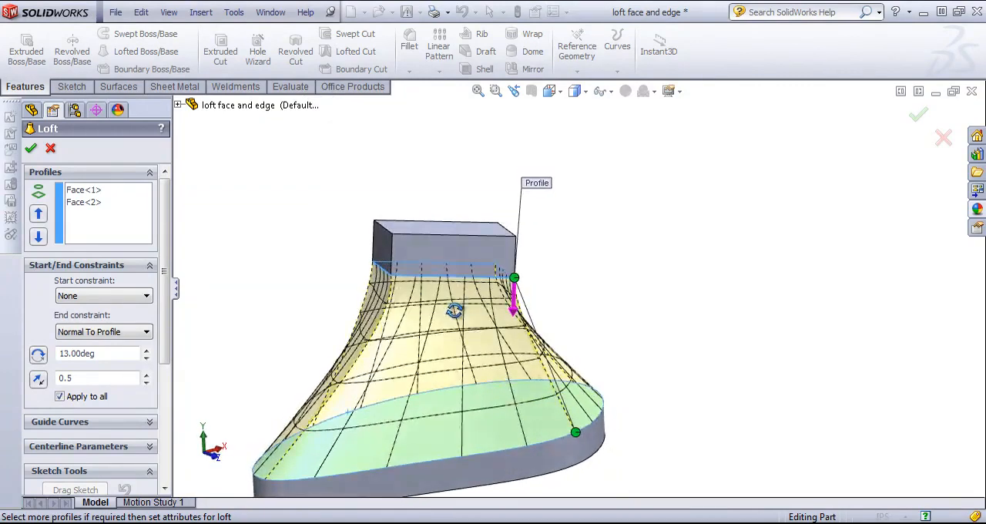
# Set the end constraint to Tangency To Face and try the next tangent face at the block
pyautogui.click(100, 332)
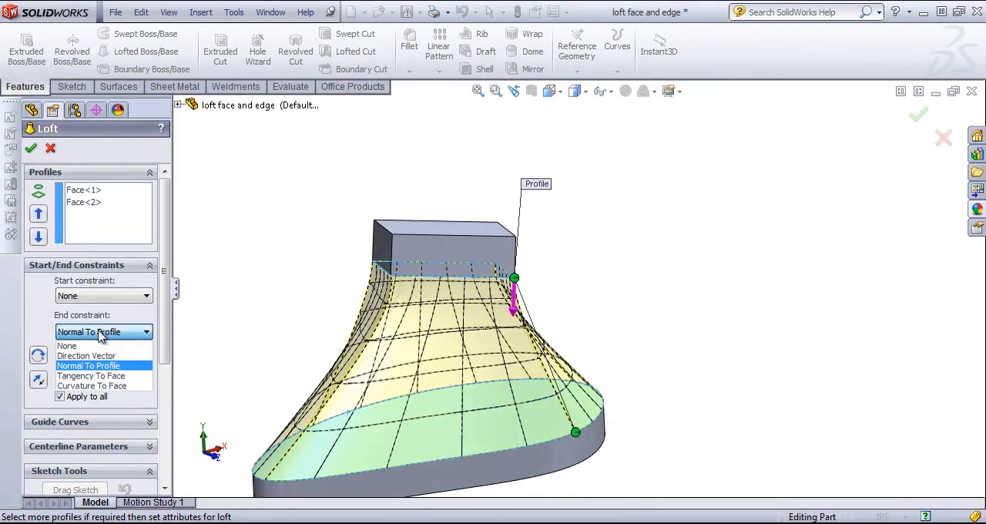
pyautogui.click(110, 376)
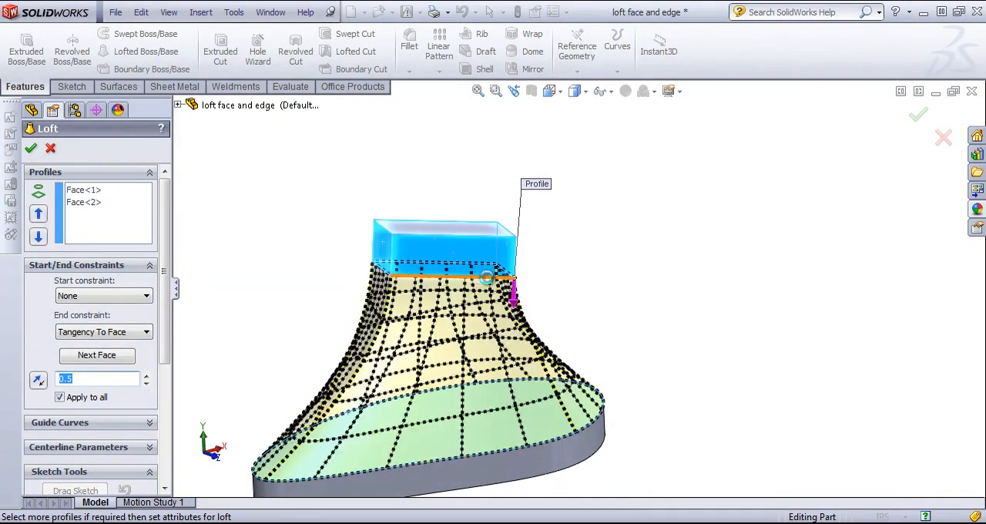
pyautogui.moveTo(530, 279); pyautogui.dragTo(448, 288, button='middle')
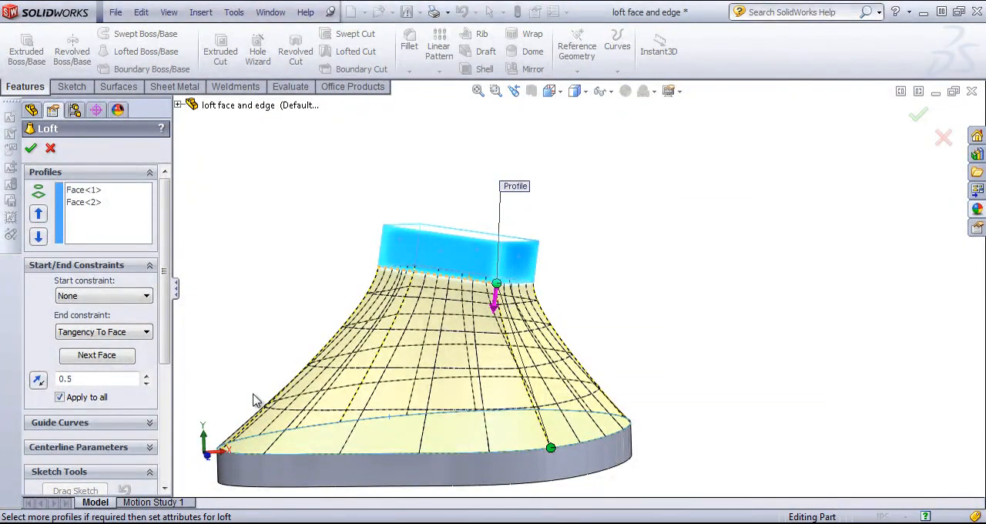
pyautogui.click(97, 355)
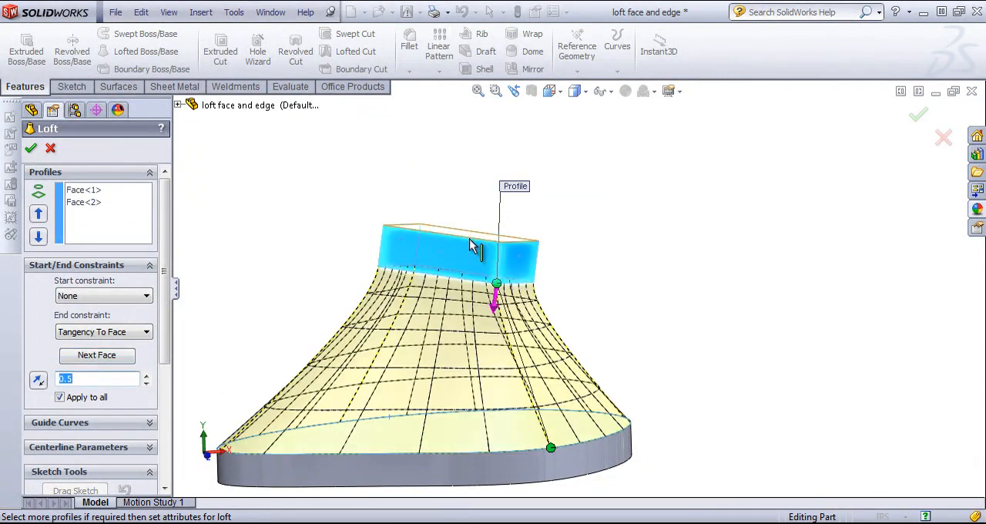
pyautogui.moveTo(436, 319)
pyautogui.mouseDown(button='middle')
pyautogui.moveTo(440, 347)
pyautogui.moveTo(455, 304)
pyautogui.moveTo(447, 328)
pyautogui.mouseUp(button='middle')
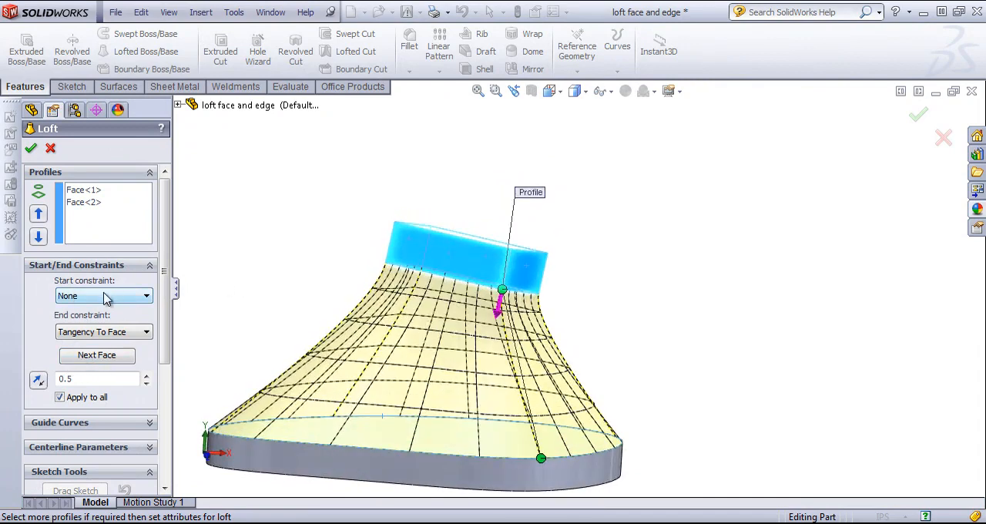
# Set the start constraint to Tangency To Face and cycle its tangent faces, ending on the base plate's top face
pyautogui.click(105, 297)
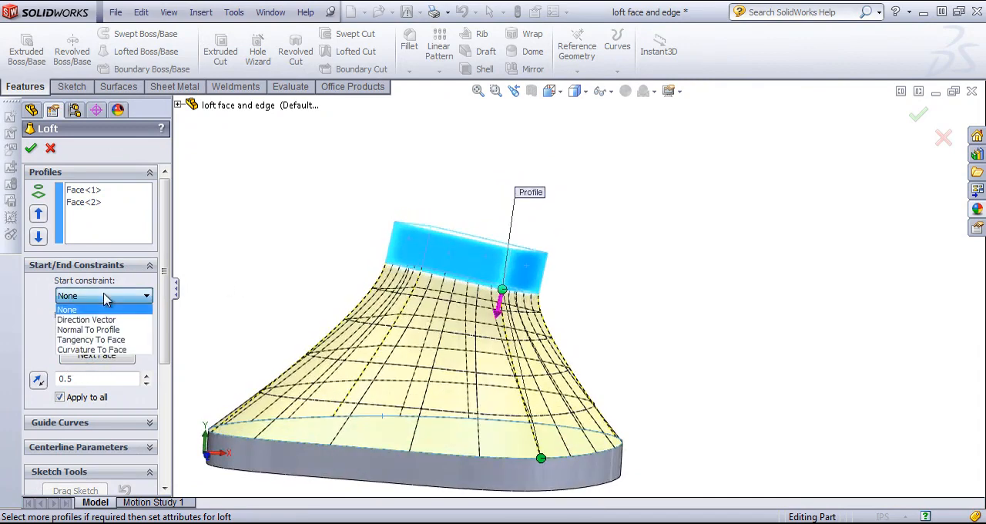
pyautogui.click(92, 343)
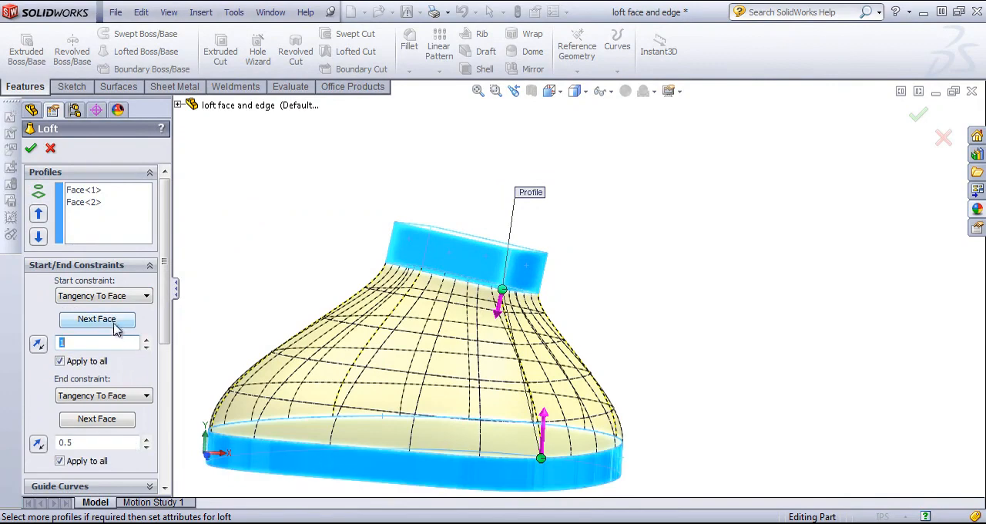
pyautogui.click(98, 318)
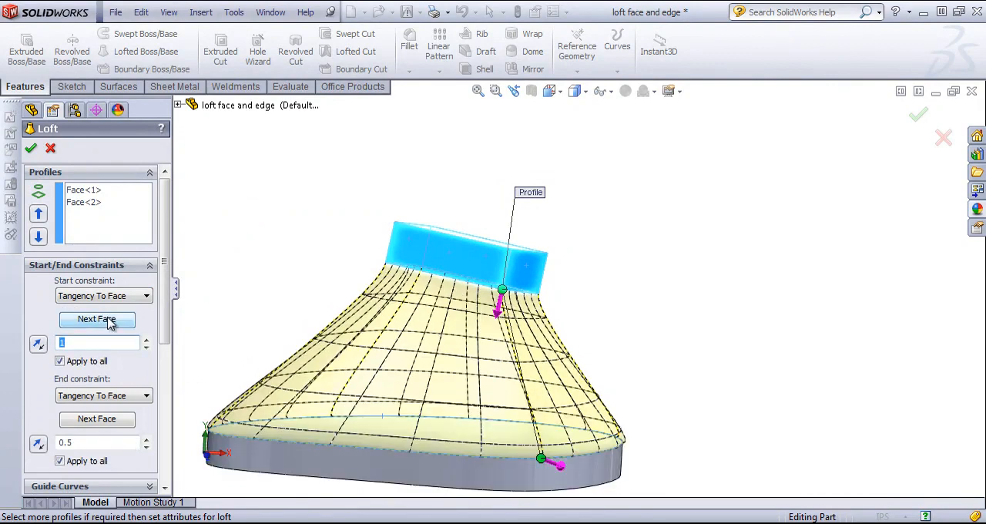
pyautogui.scroll(-3, 331, 478)
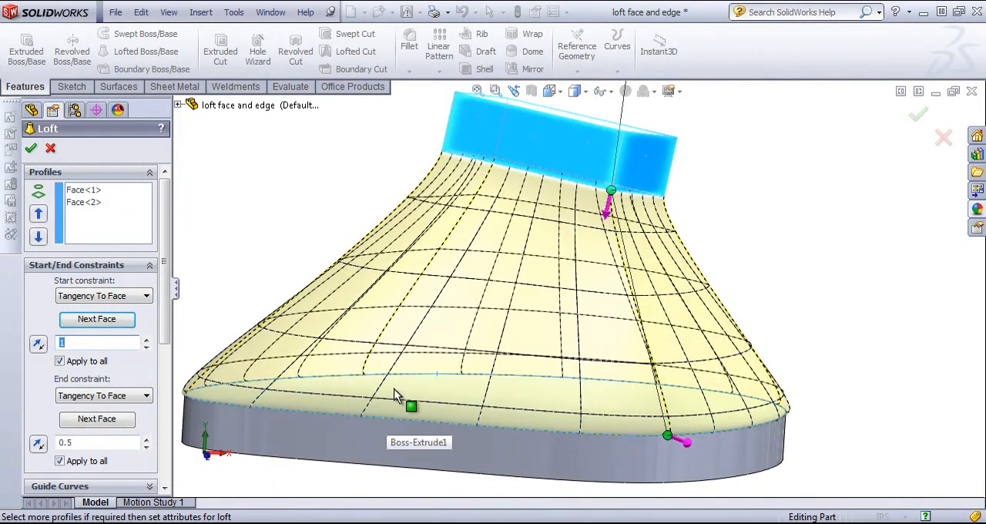
pyautogui.click(86, 324)
pyautogui.click(90, 327)
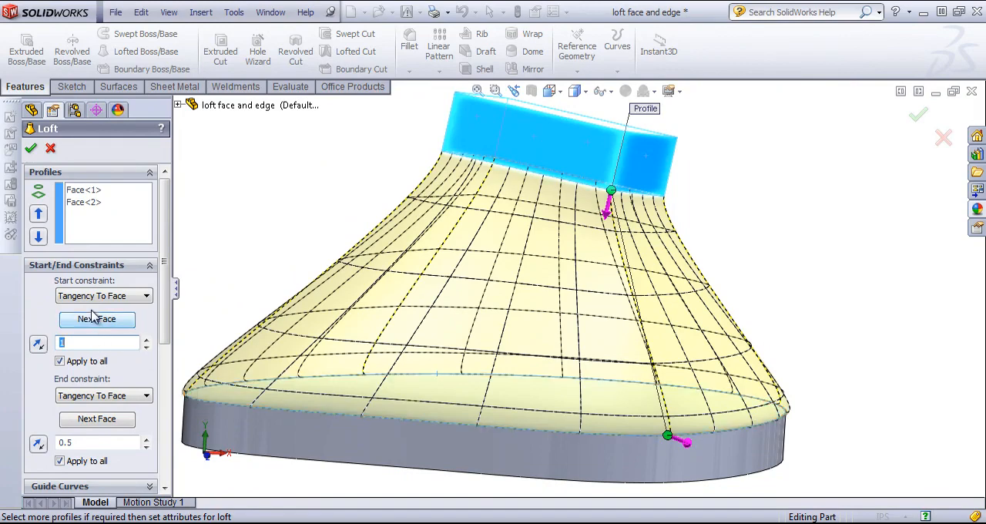
# Set the start constraint to Curvature To Face, try the plate's side faces, and switch back to its top face
pyautogui.click(100, 296)
pyautogui.click(88, 349)
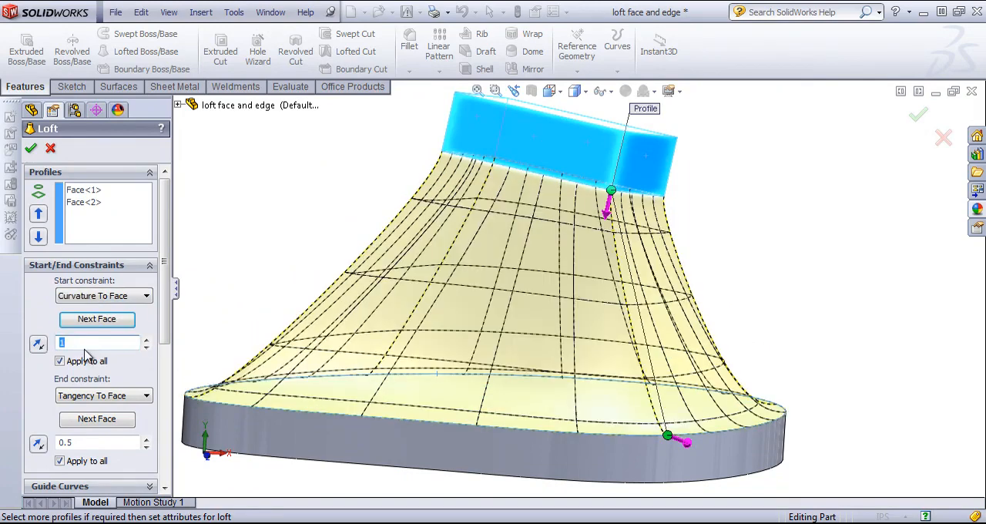
pyautogui.moveTo(270, 395); pyautogui.dragTo(178, 406, button='middle')
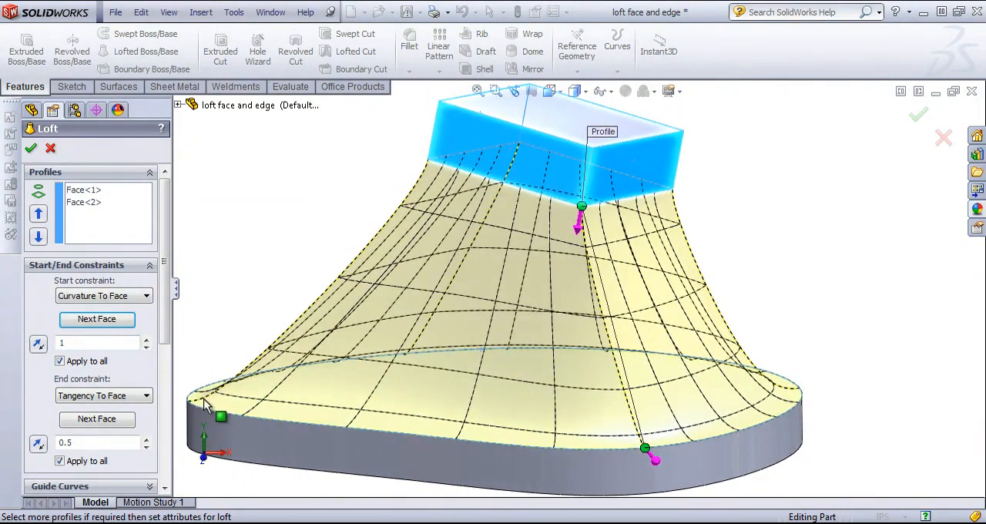
pyautogui.click(96, 319)
pyautogui.moveTo(296, 466); pyautogui.dragTo(249, 403, button='middle')
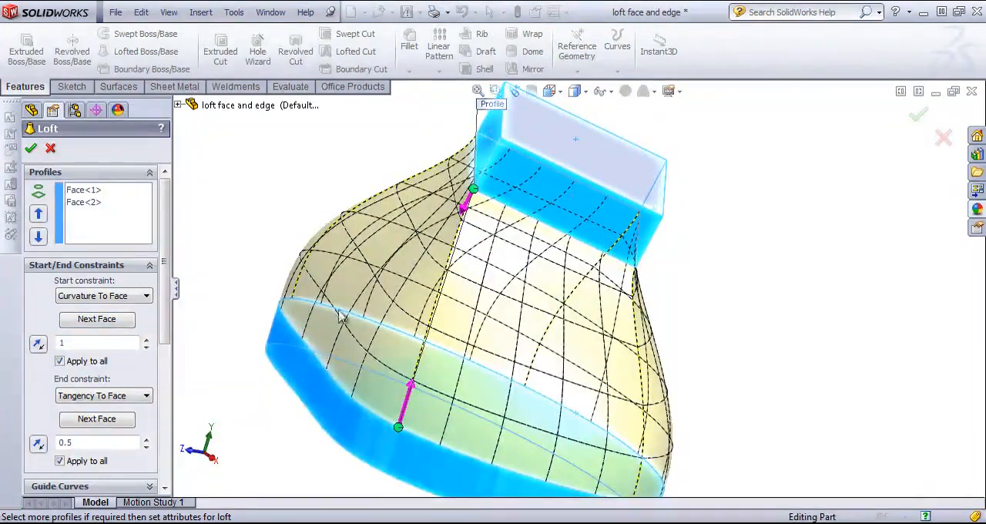
pyautogui.moveTo(308, 385); pyautogui.dragTo(262, 416, button='middle')
pyautogui.click(91, 322)
pyautogui.moveTo(458, 328); pyautogui.dragTo(418, 362, button='middle')
pyautogui.moveTo(418, 362); pyautogui.dragTo(311, 345)
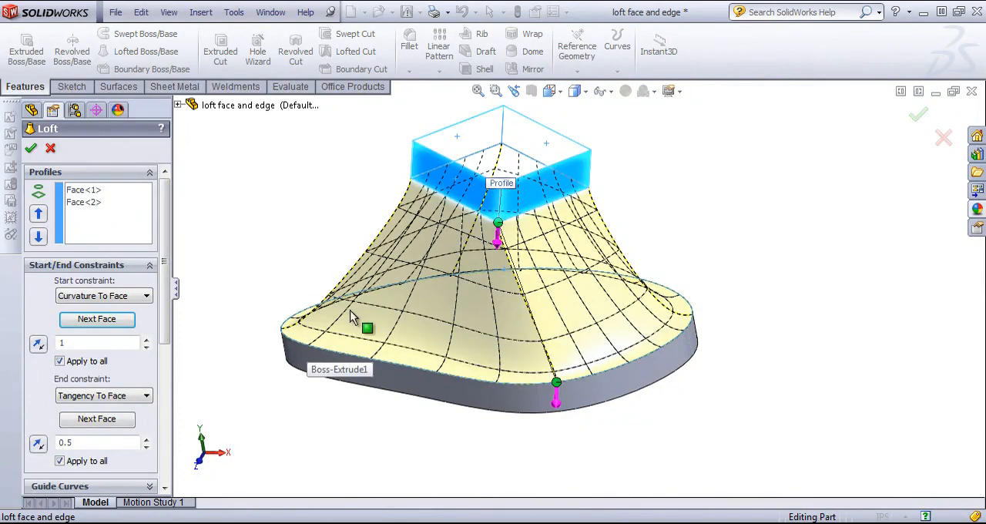
# Set the start constraint's tangent length to 1.2 and create the loft
pyautogui.click(146, 340)
pyautogui.click(146, 340)
pyautogui.click(146, 339)
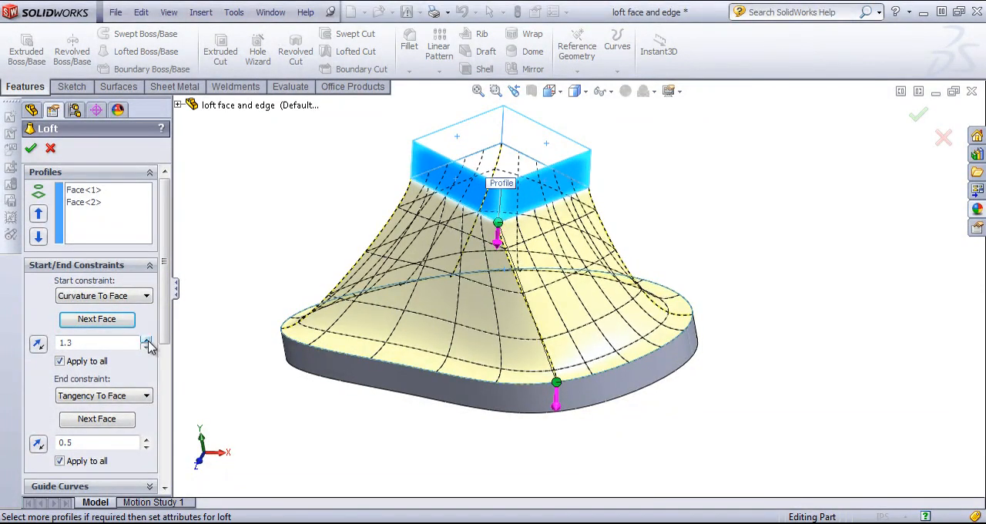
pyautogui.click(147, 340)
pyautogui.click(147, 340)
pyautogui.click(146, 347)
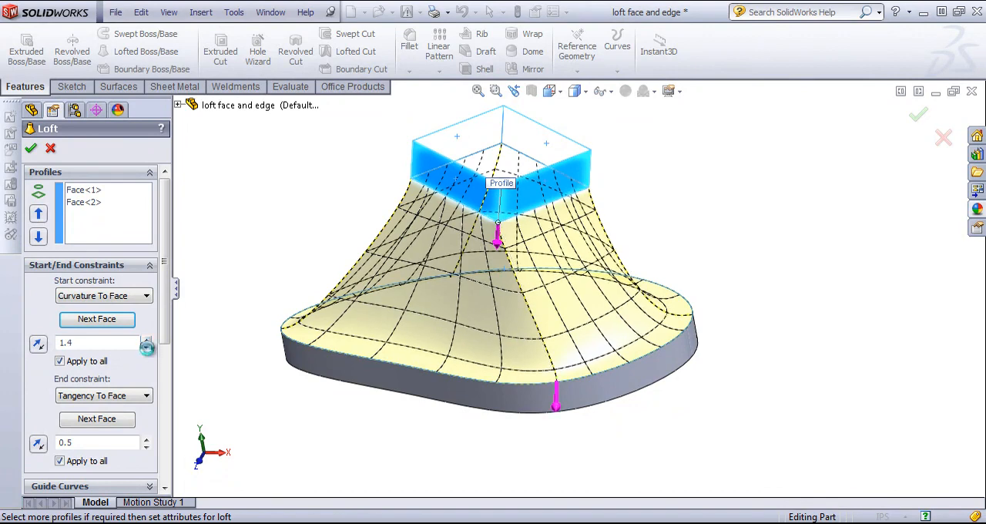
pyautogui.click(147, 347)
pyautogui.click(147, 346)
pyautogui.moveTo(165, 335); pyautogui.dragTo(186, 279)
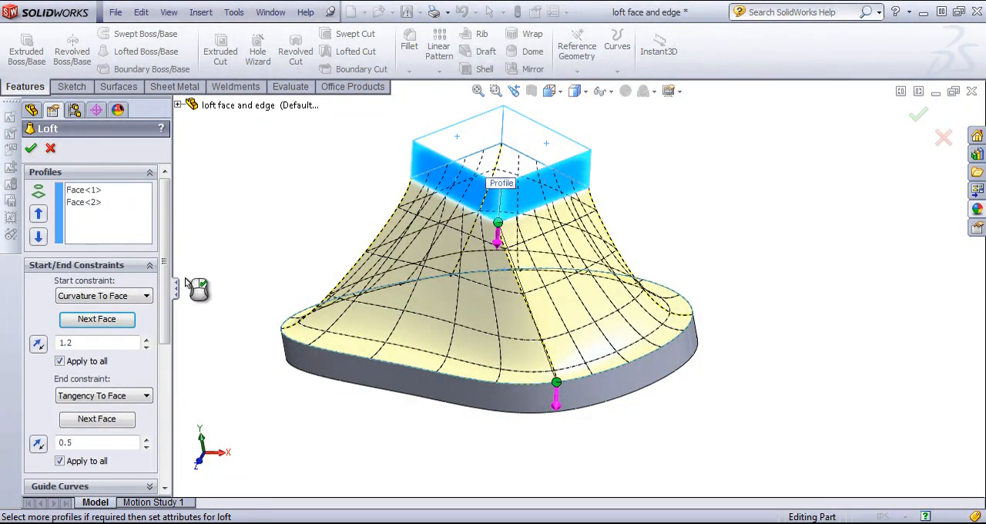
pyautogui.click(31, 148)
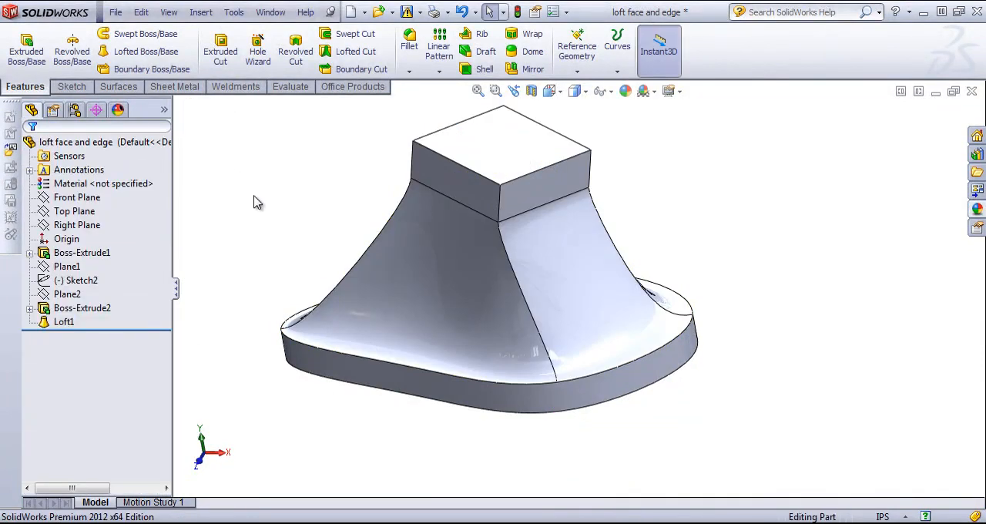